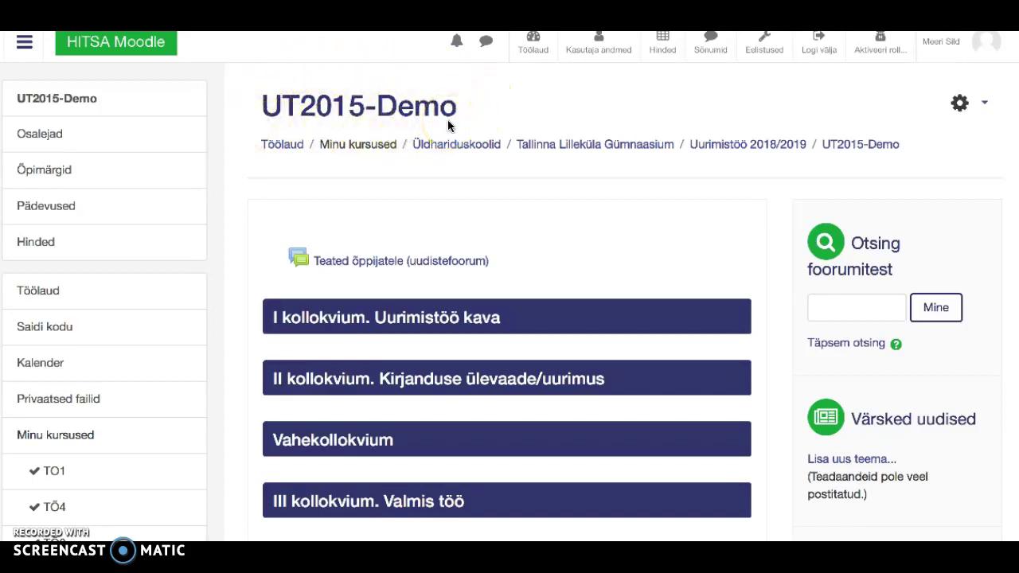
Step: Enable editing for the UT2015-Demo course
left_click(984, 105)
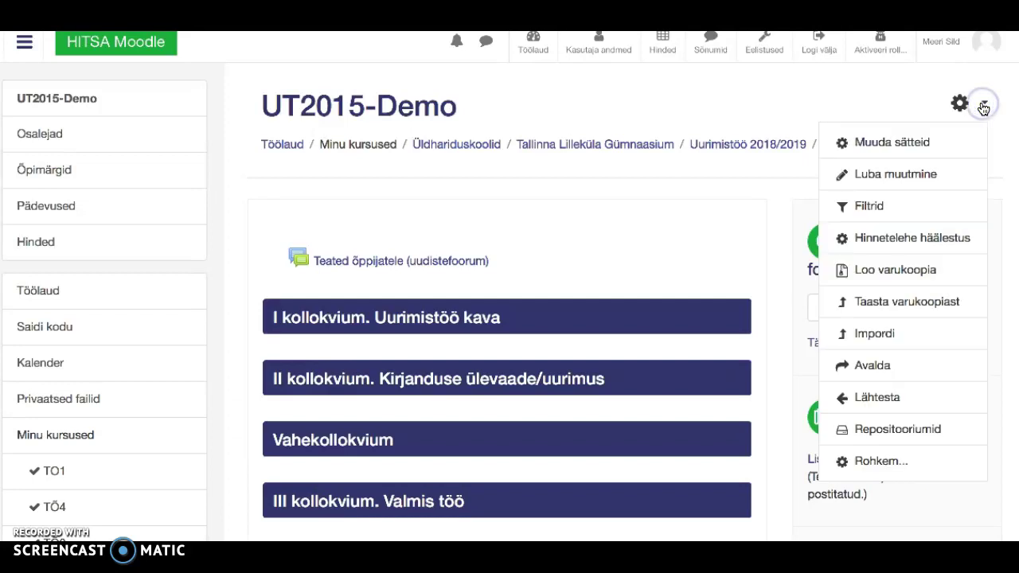
left_click(893, 176)
left_click(785, 381)
Step: Add an Ülesanne (assignment) activity to the section "I kollokvium. Uurimistöö kava"
scroll(767, 387, "down", 1)
scroll(768, 390, "down", 3)
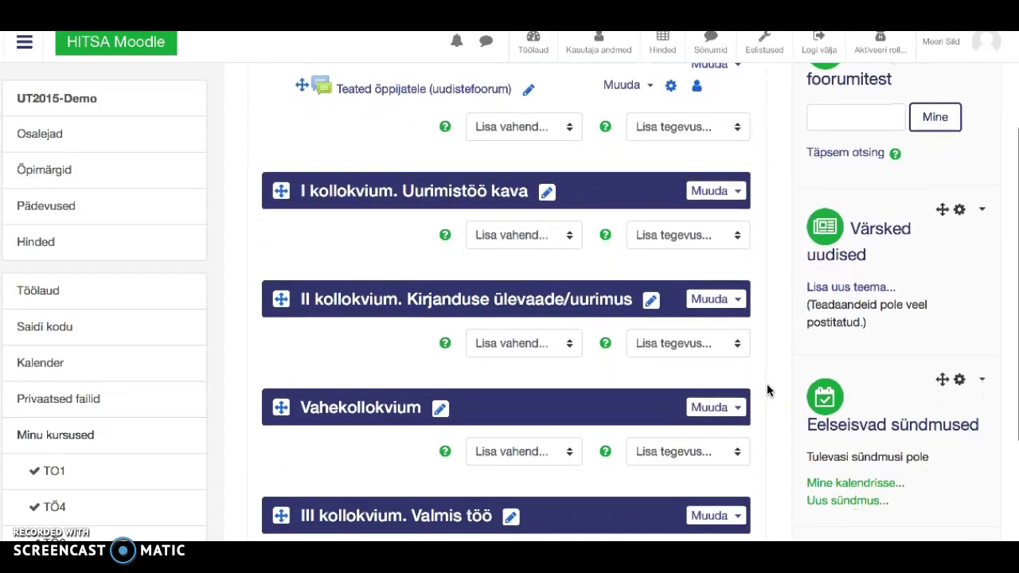
scroll(769, 390, "down", 1)
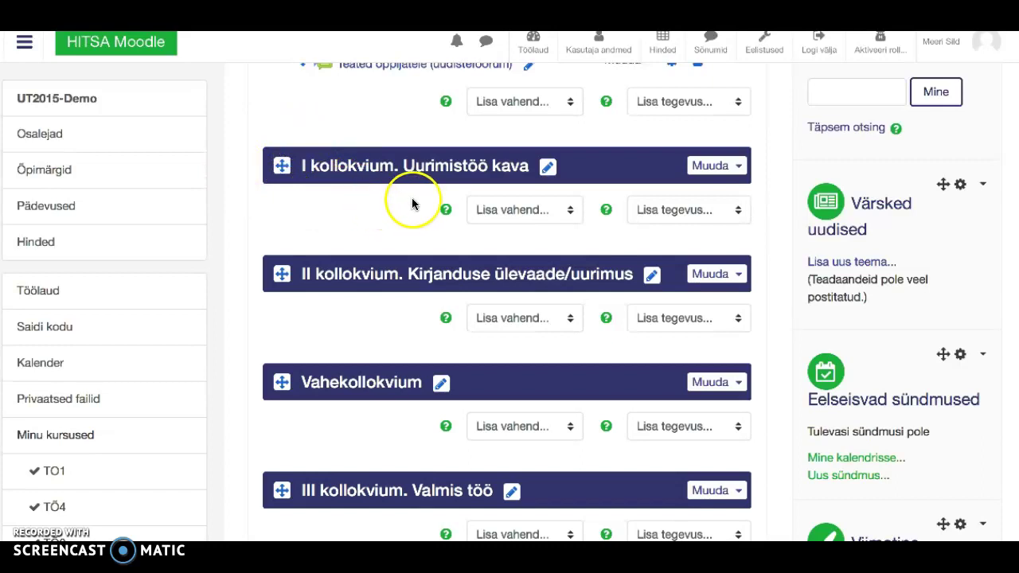
left_click(738, 210)
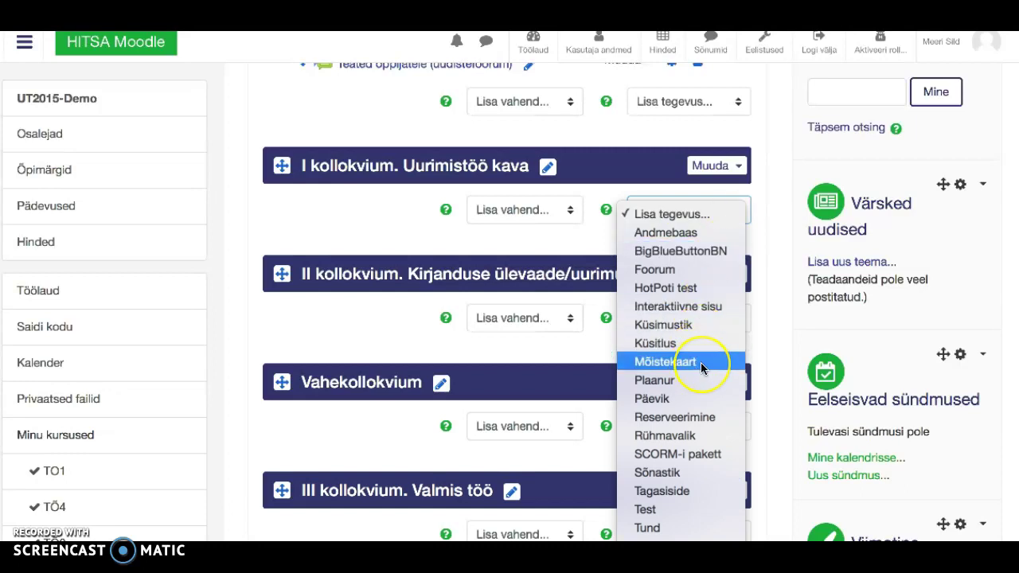
scroll(701, 362, "down", 1)
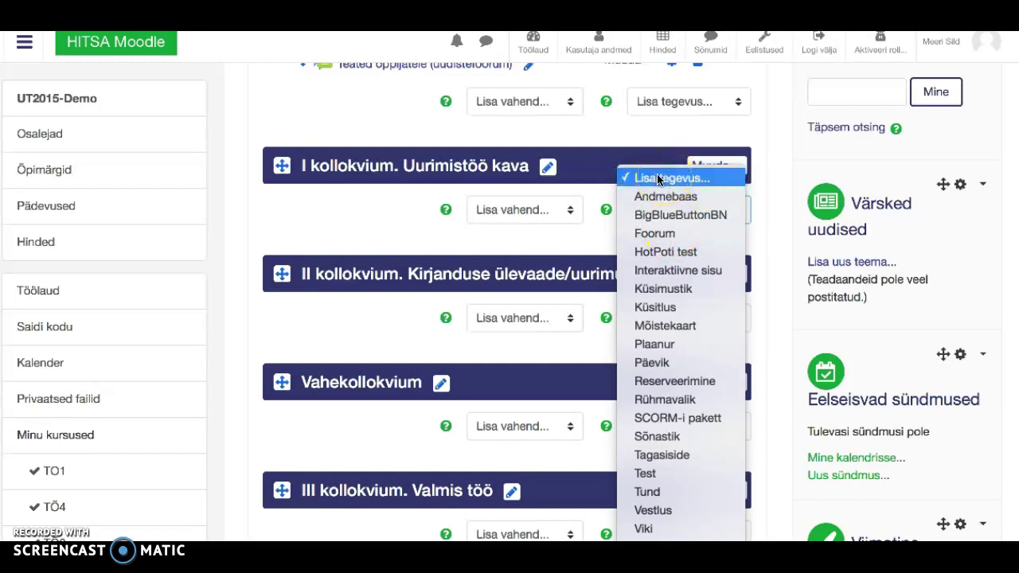
left_click(665, 280)
left_click_drag(666, 282, 739, 557)
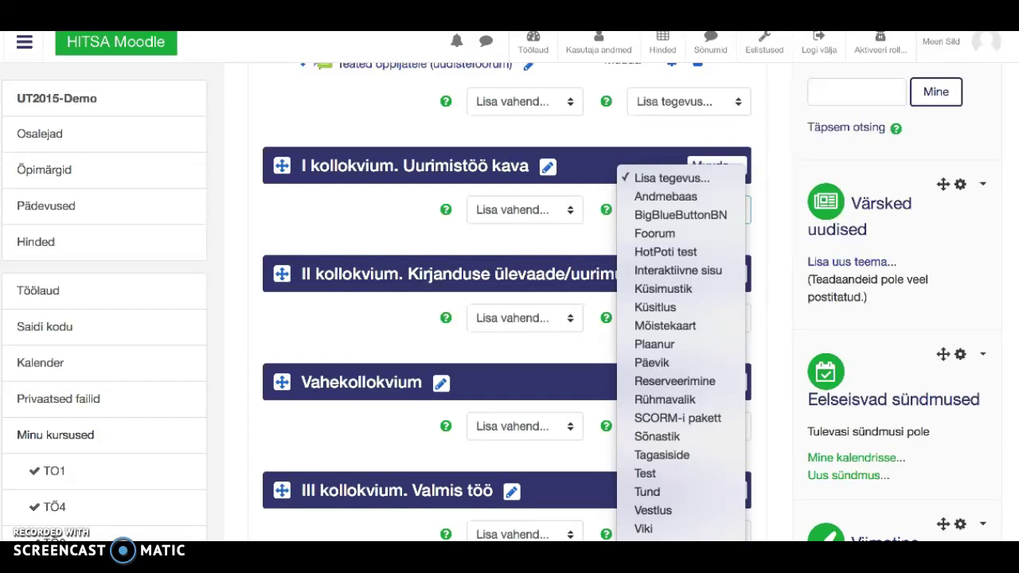
left_click(653, 547)
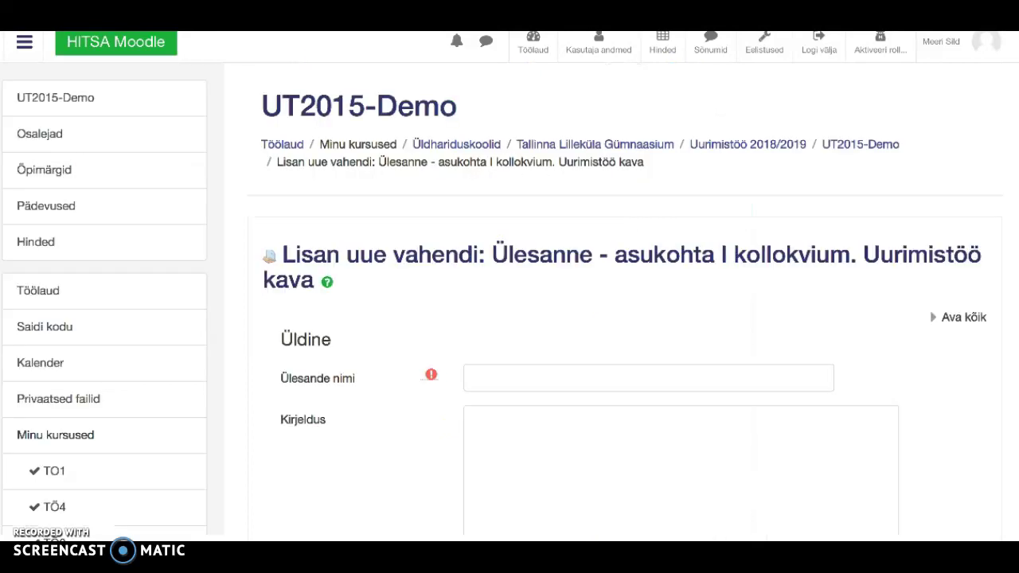
Step: Name the assignment "Lisa uurimistöö kava ja kirjanduse loetelu" and place the cursor in its description
scroll(648, 313, "down", 2)
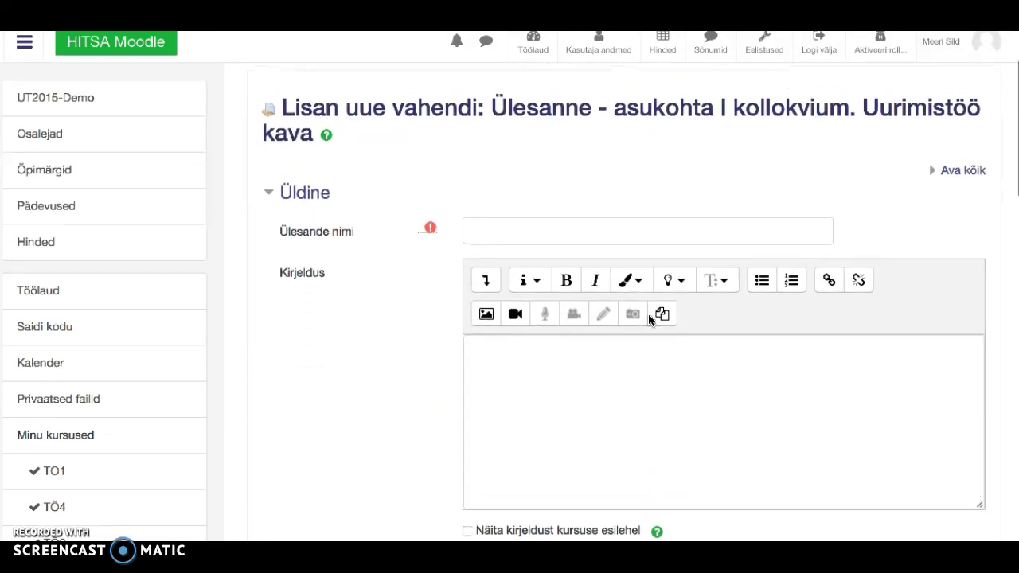
left_click(487, 230)
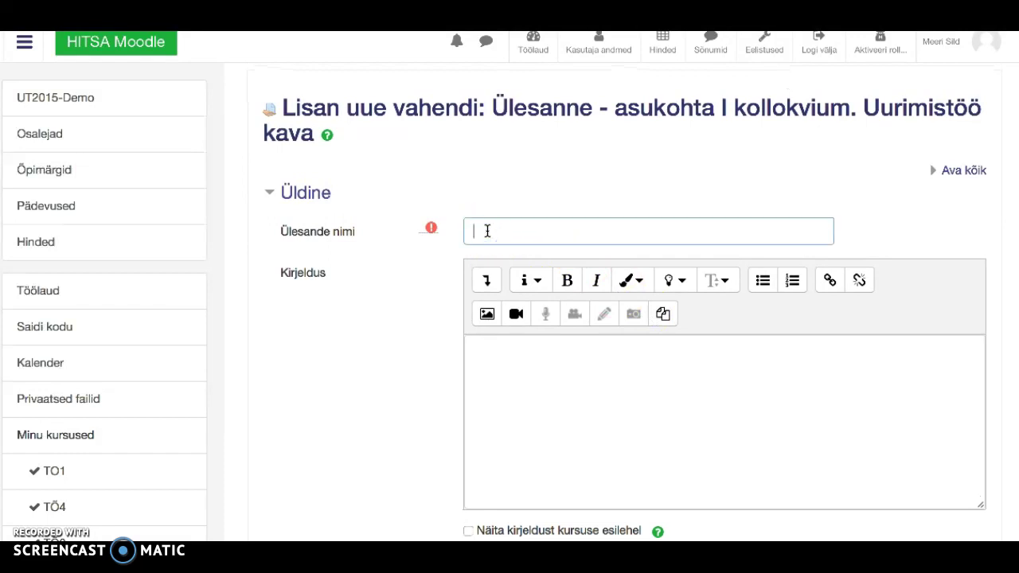
type("Lisa uurimistöö kava ja kirjanduse loetelu")
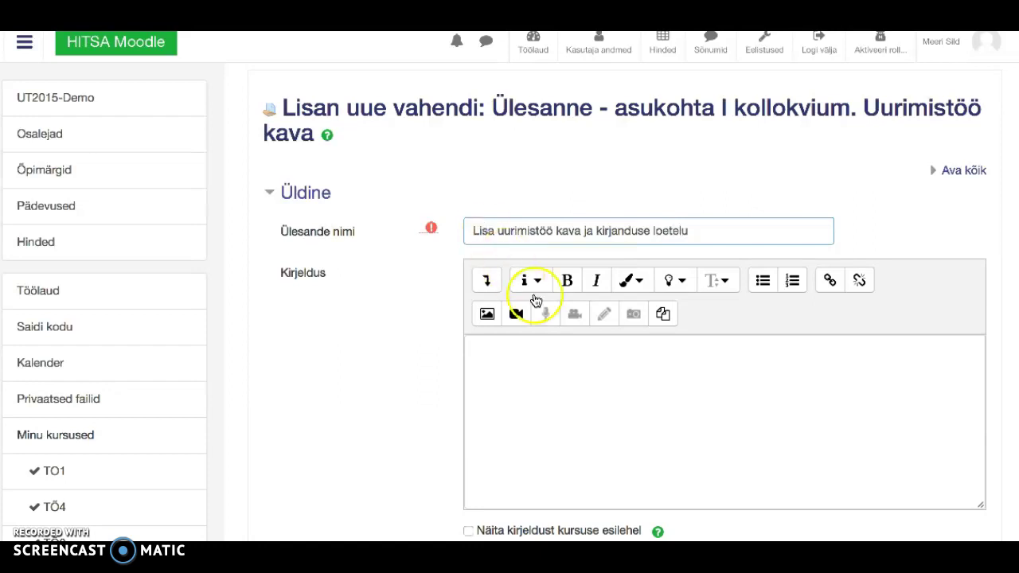
left_click(488, 356)
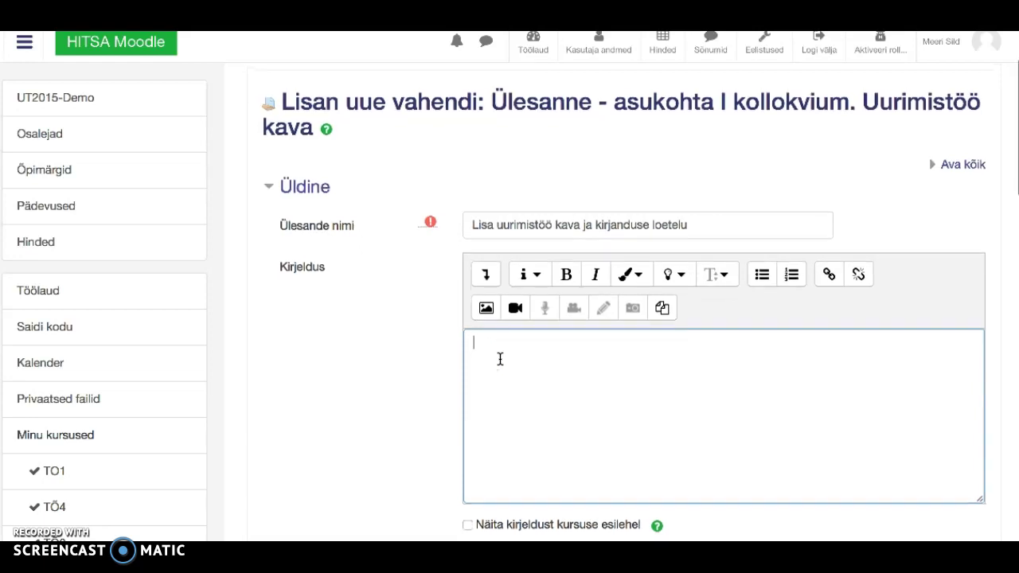
Step: Set the assignment's deadline (Tähtaeg) to day 21 and hour 18, keeping veebruar 2018
scroll(500, 359, "down", 3)
scroll(500, 359, "down", 6)
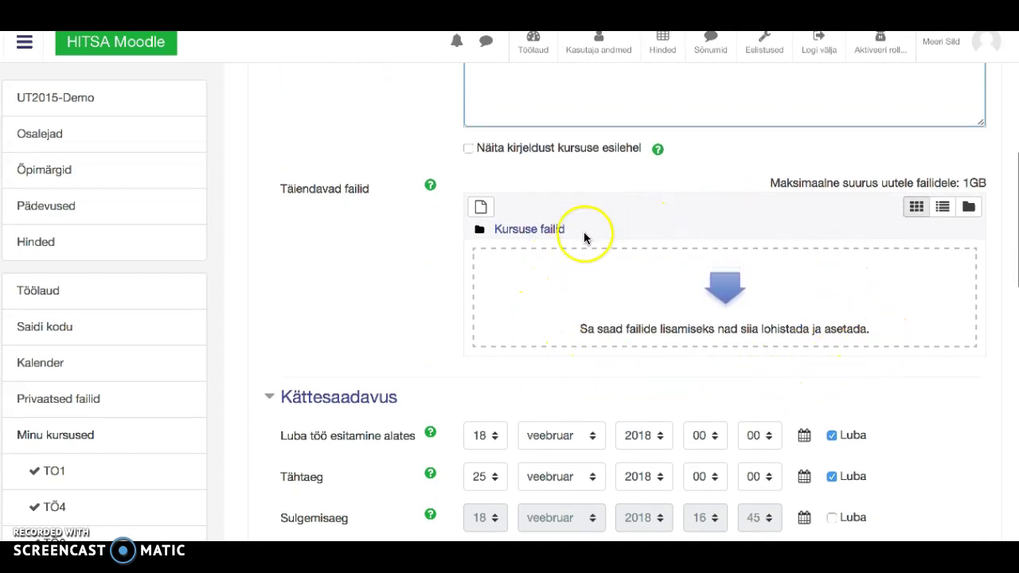
scroll(646, 372, "down", 5)
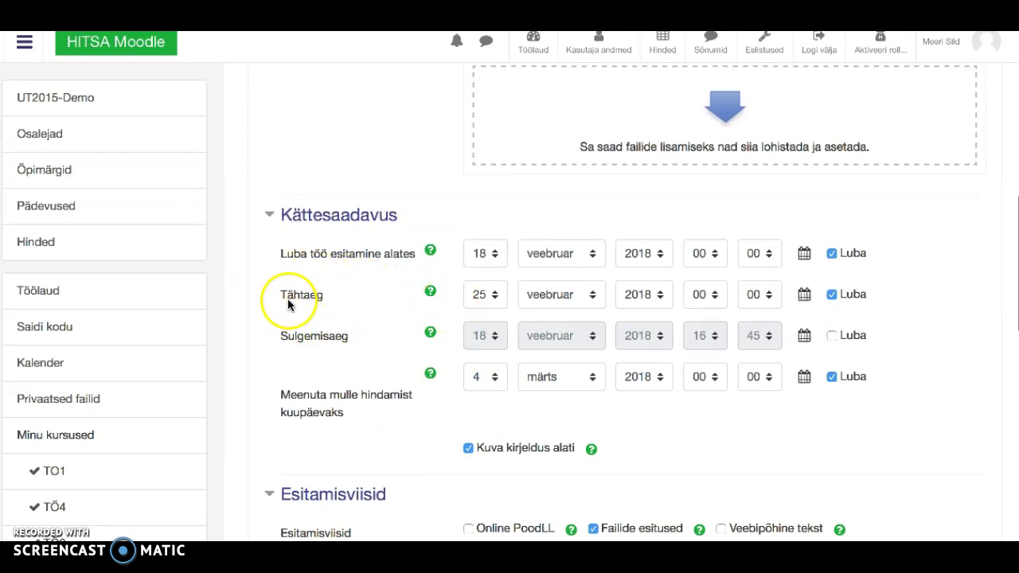
left_click(493, 296)
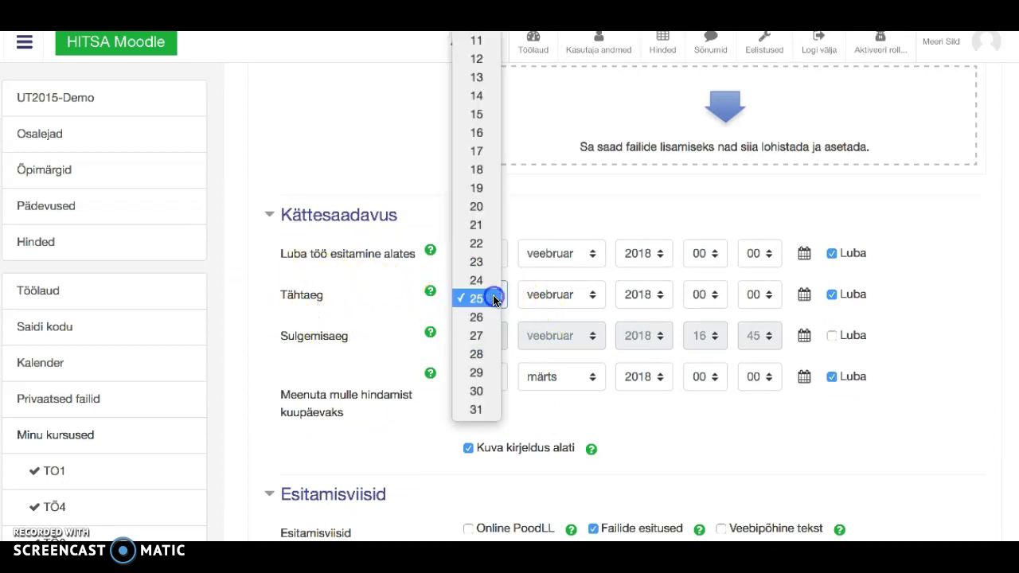
left_click(476, 226)
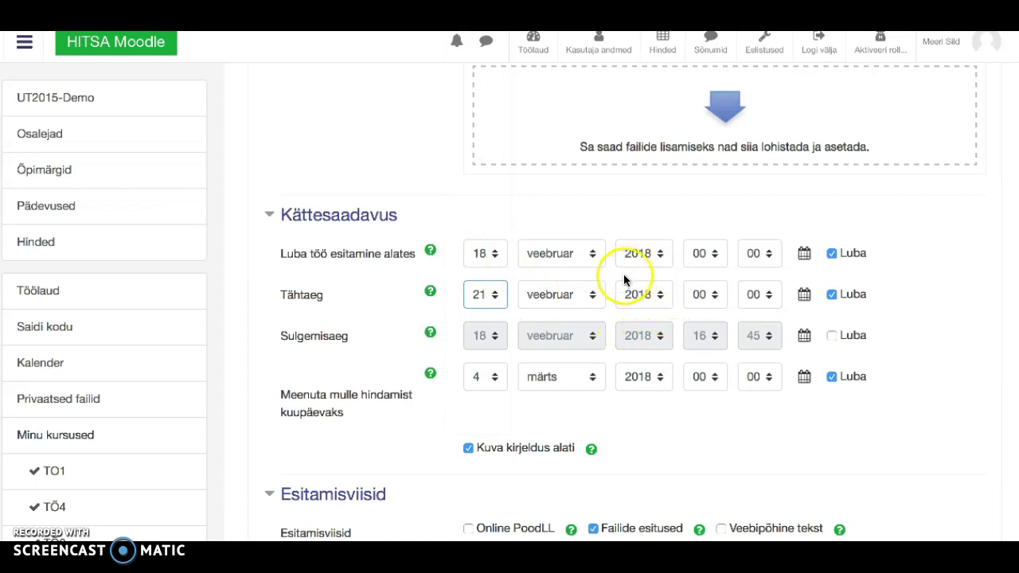
left_click(715, 299)
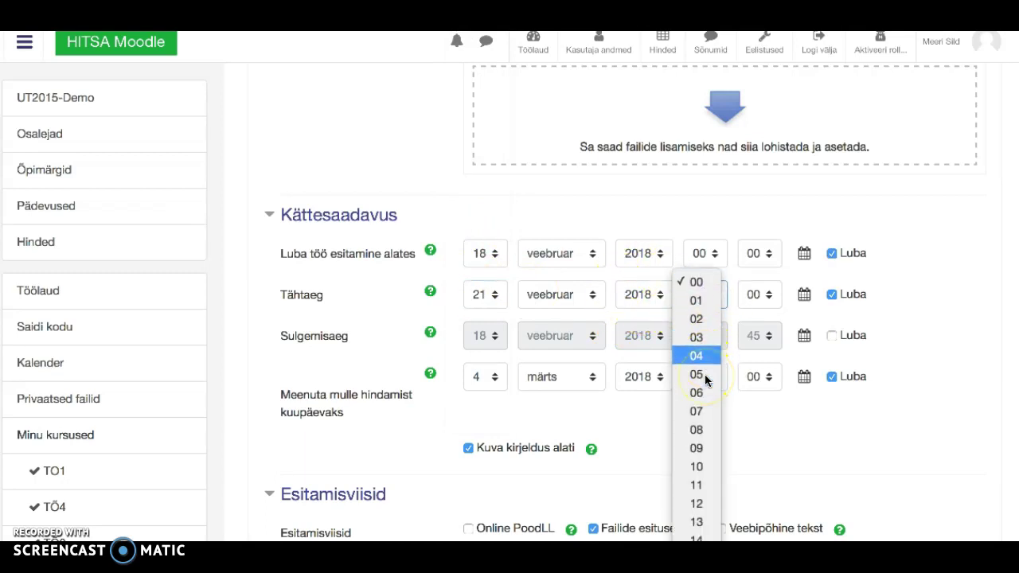
left_click(695, 496)
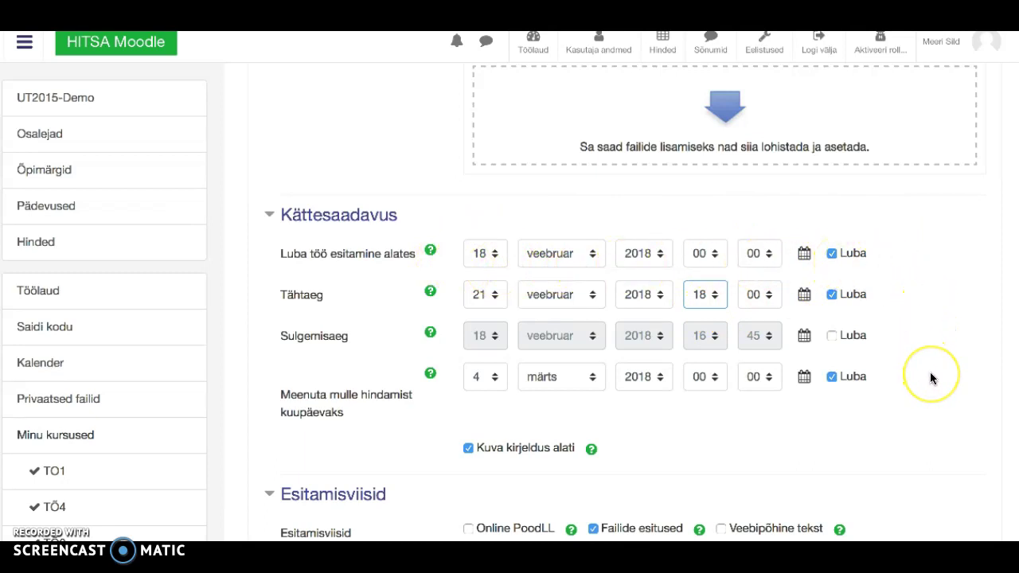
Step: Set the maximum number of uploaded files for the submission to 2
scroll(932, 378, "down", 2)
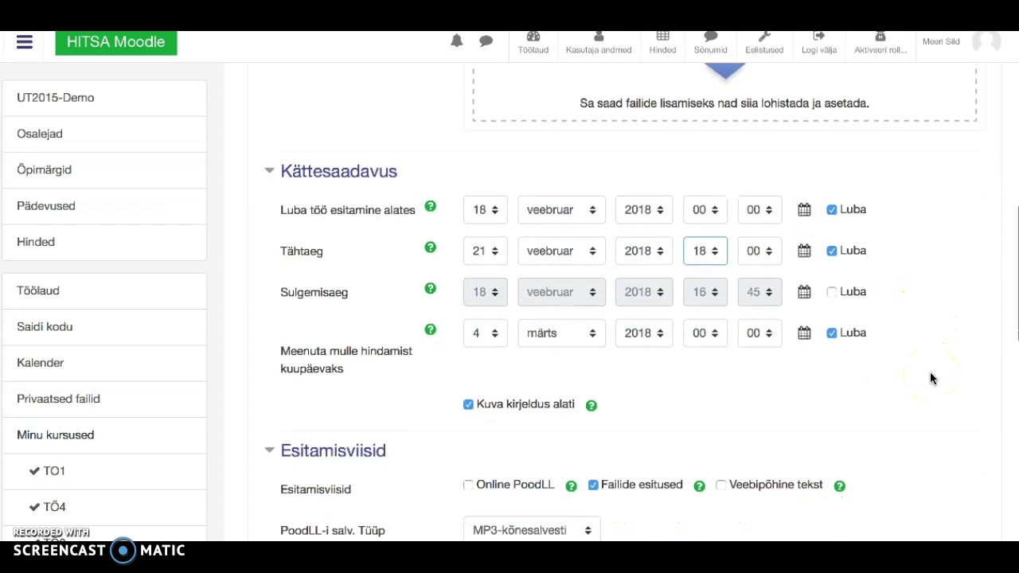
scroll(930, 373, "down", 4)
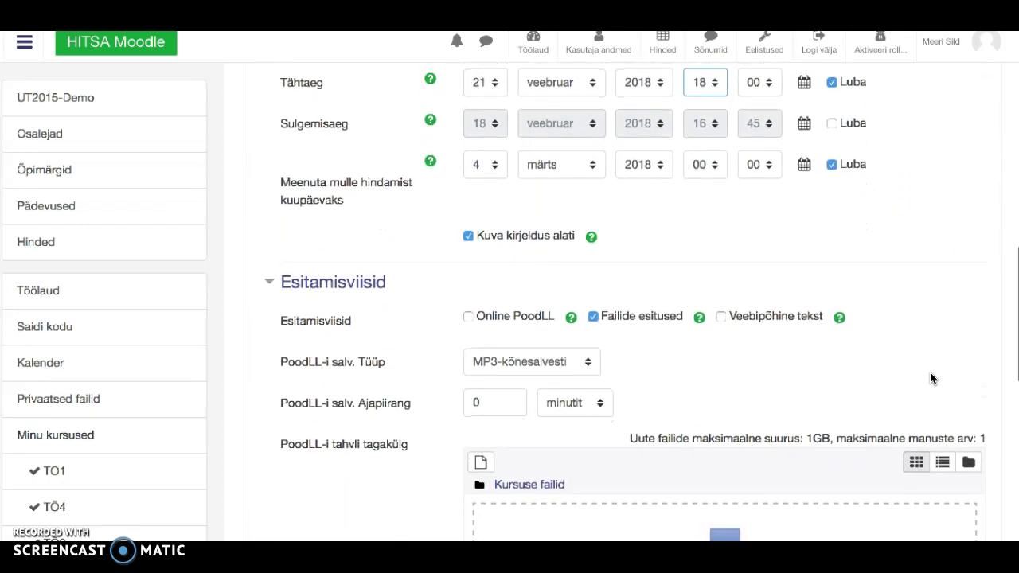
scroll(931, 378, "down", 4)
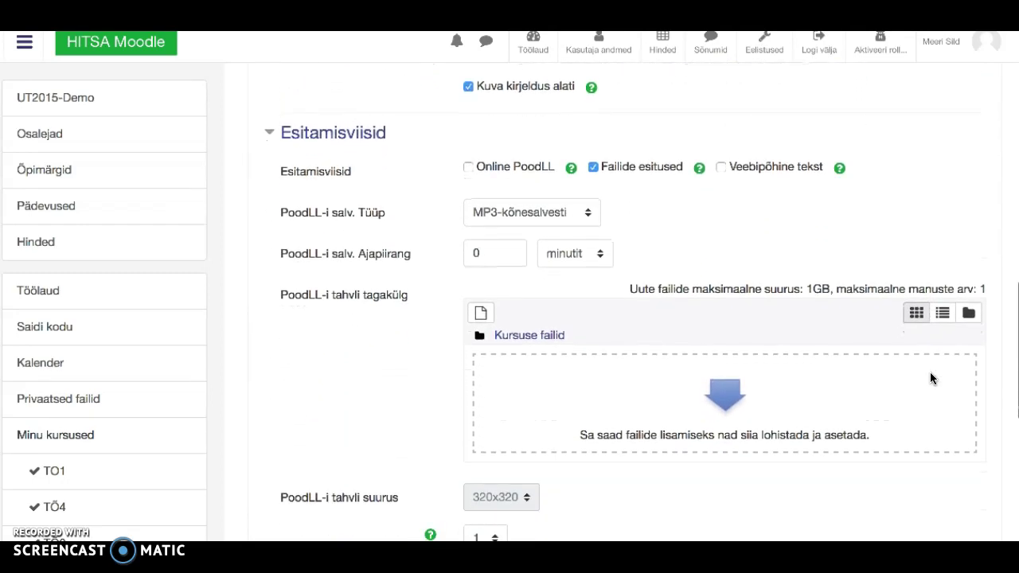
scroll(931, 378, "down", 4)
scroll(930, 378, "down", 2)
scroll(931, 378, "down", 2)
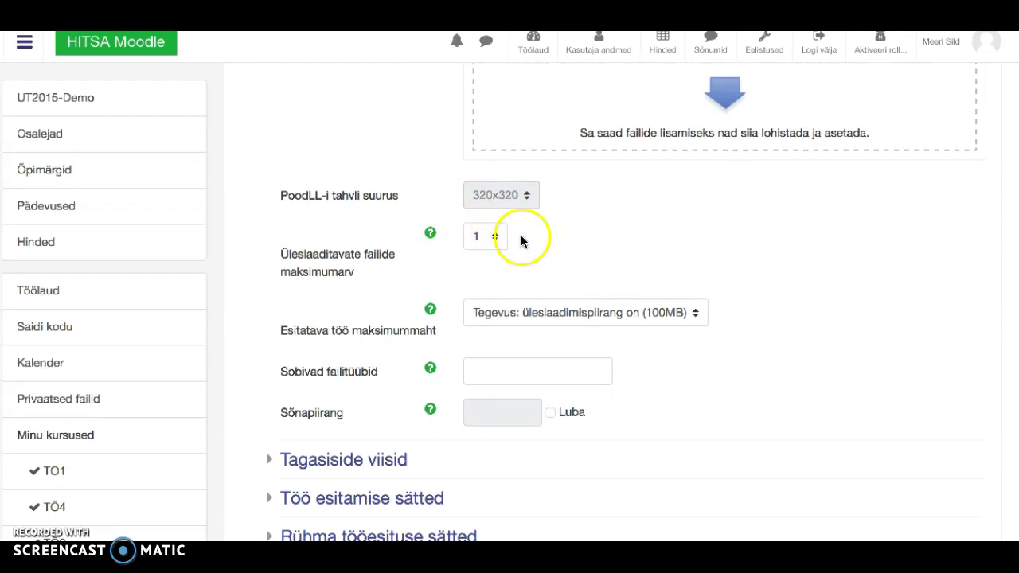
left_click(494, 238)
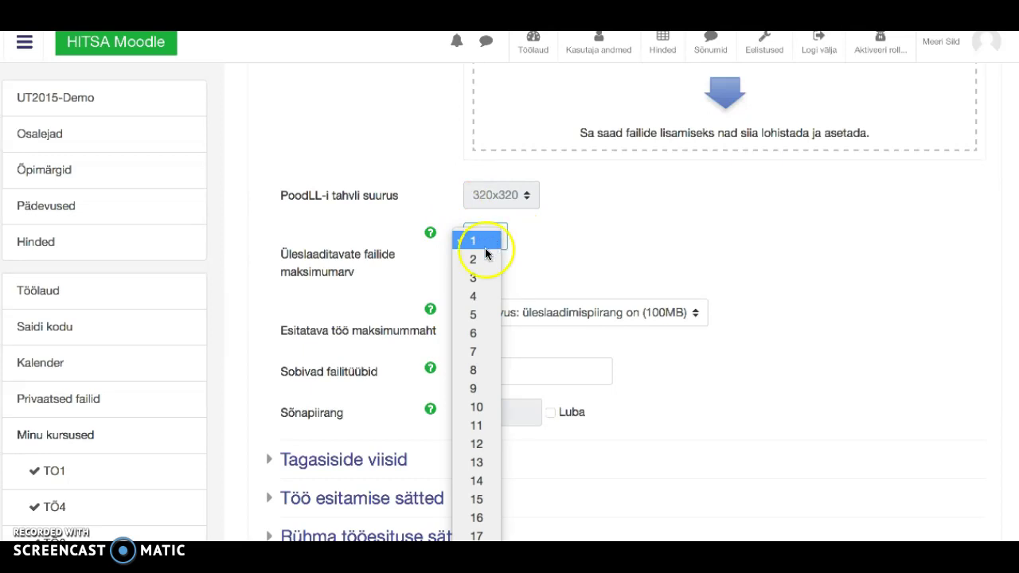
left_click(479, 258)
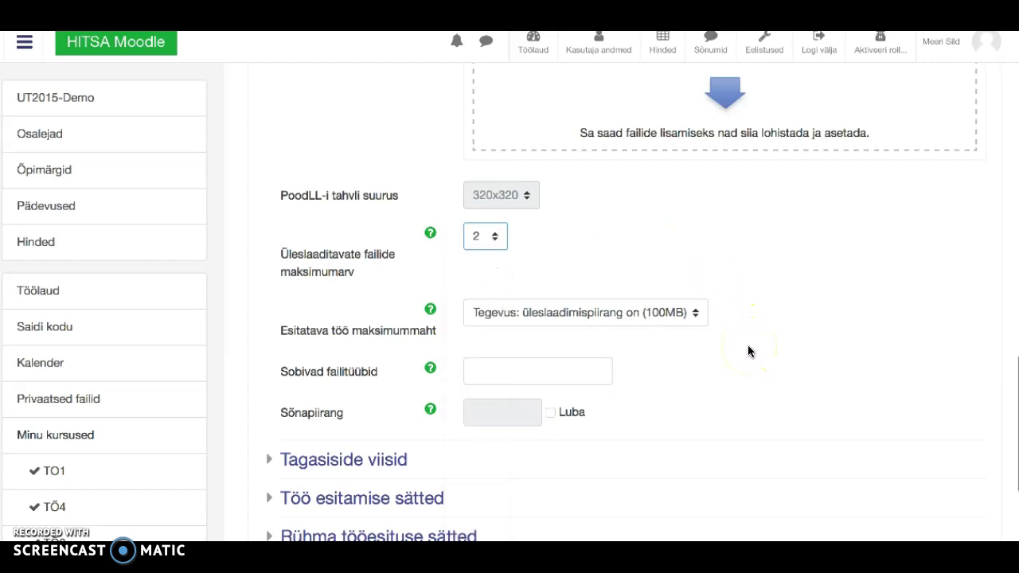
Step: Set the notification to graders about submitted work (Teavita hindajaid esitatud töödest) to Jah
scroll(748, 352, "down", 3)
scroll(748, 351, "down", 3)
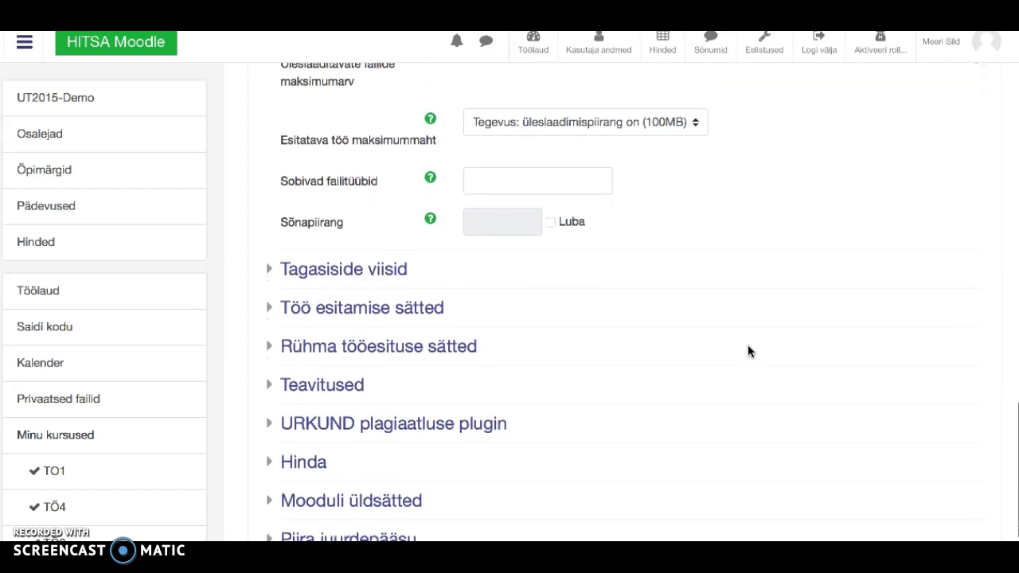
scroll(748, 351, "down", 2)
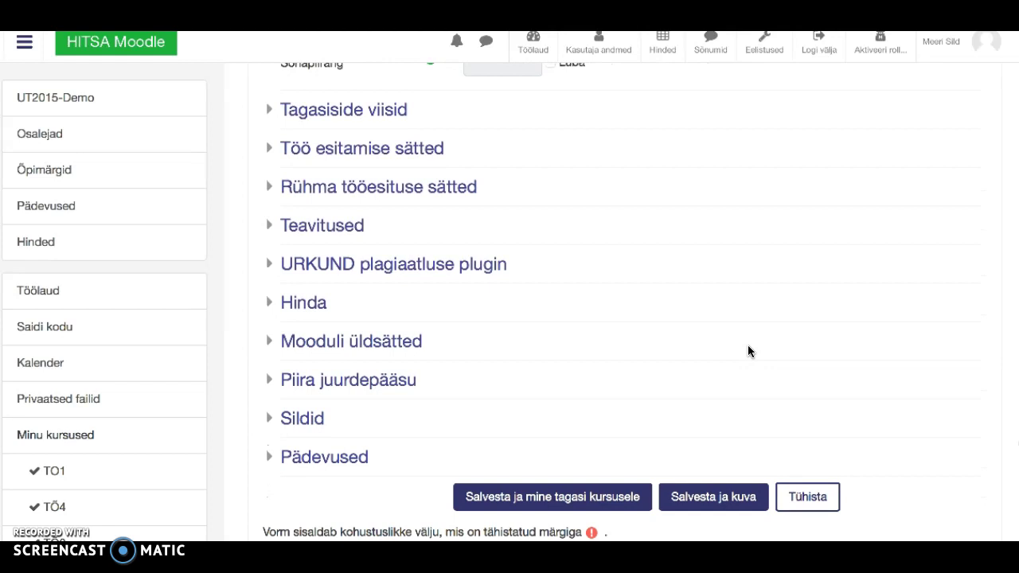
left_click(268, 226)
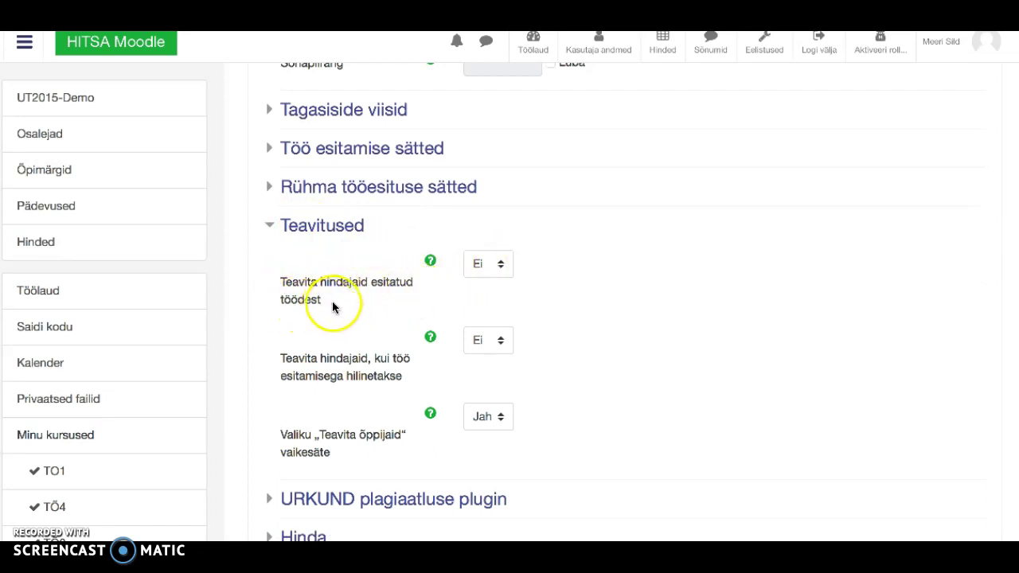
left_click(500, 264)
left_click(490, 289)
Step: Save the assignment and return to the course page
scroll(609, 301, "down", 3)
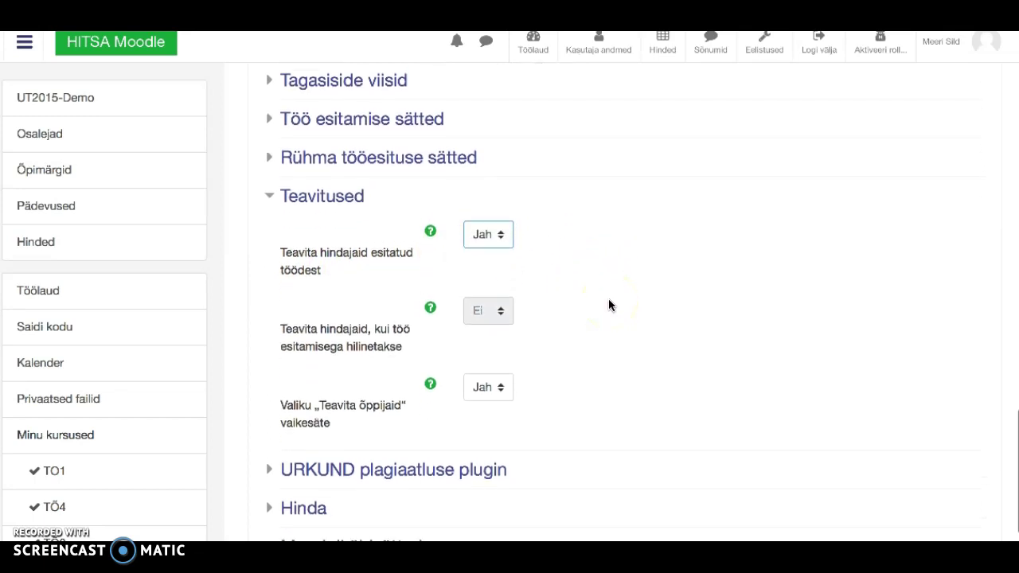
scroll(610, 303, "down", 2)
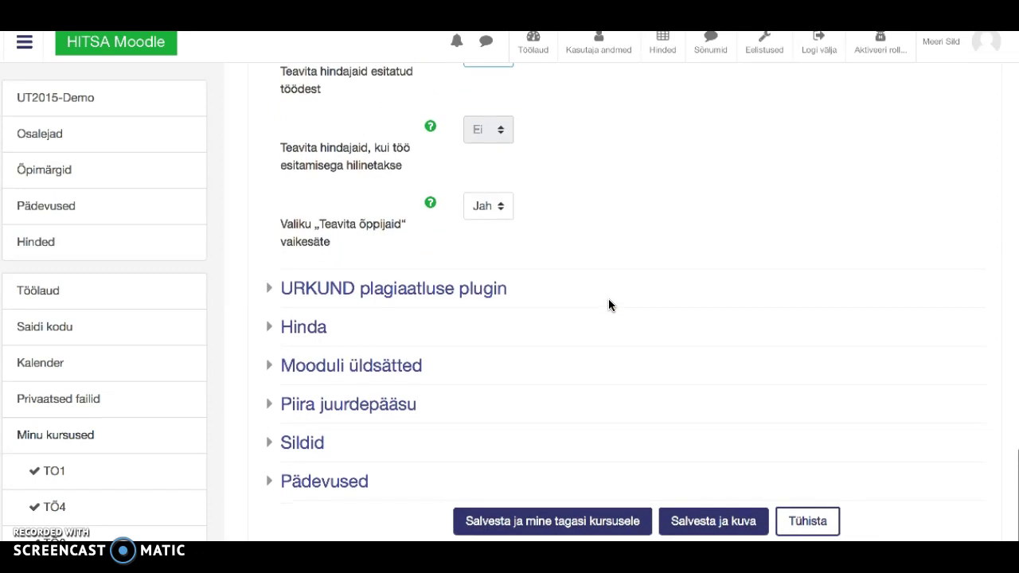
scroll(608, 305, "down", 2)
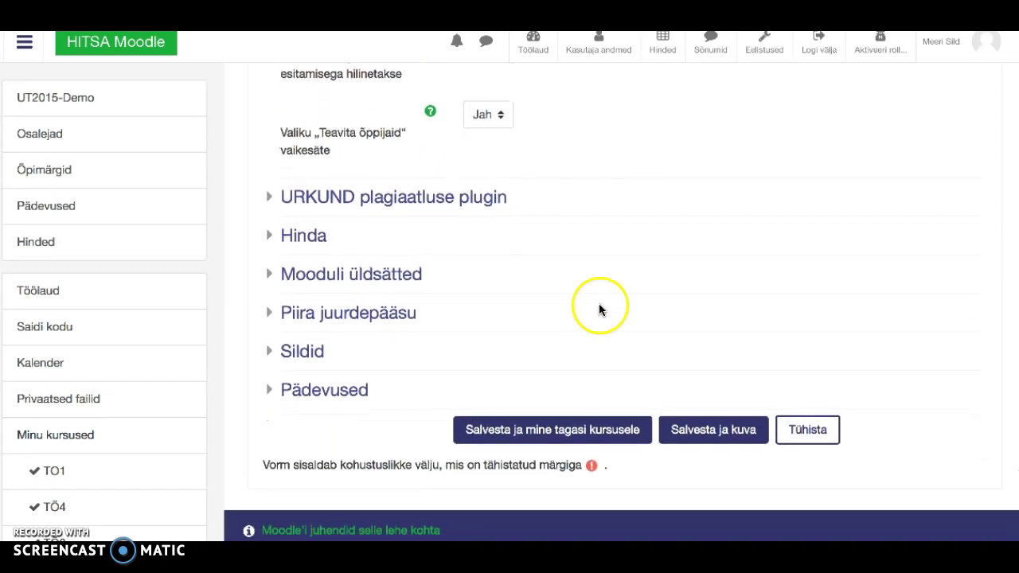
left_click(525, 433)
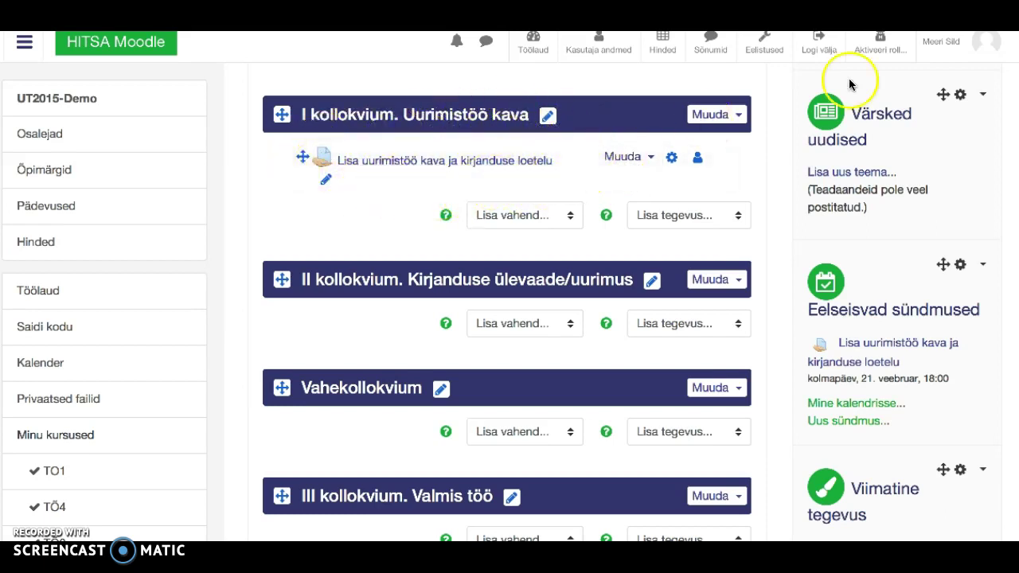
scroll(993, 91, "up", 3)
right_click(994, 89)
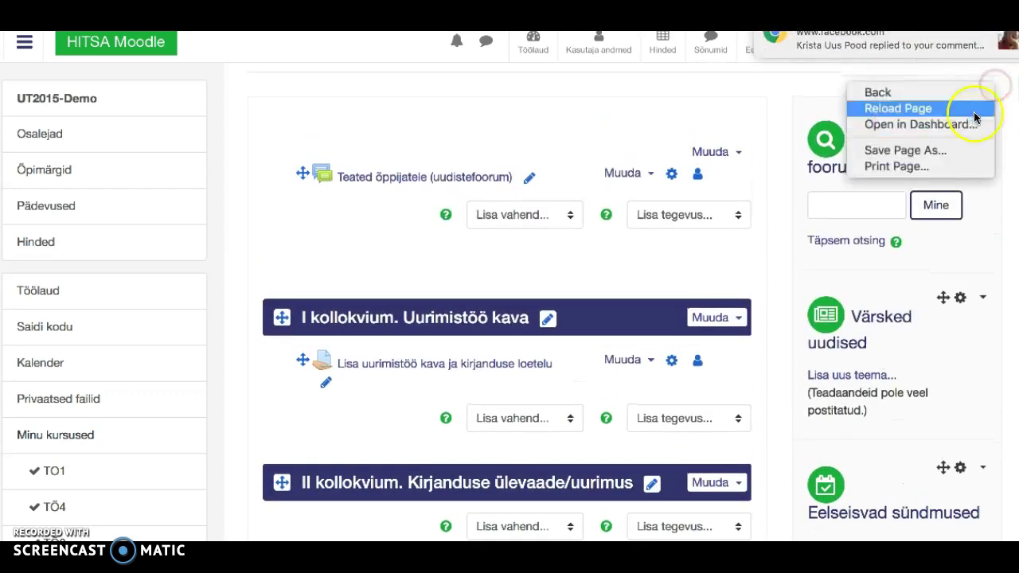
left_click(1004, 86)
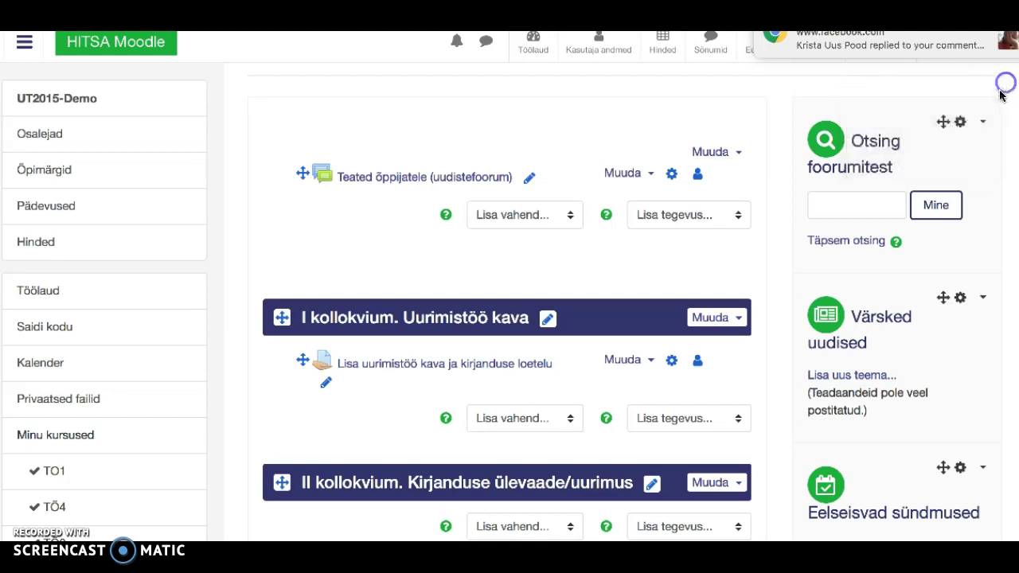
left_click(982, 123)
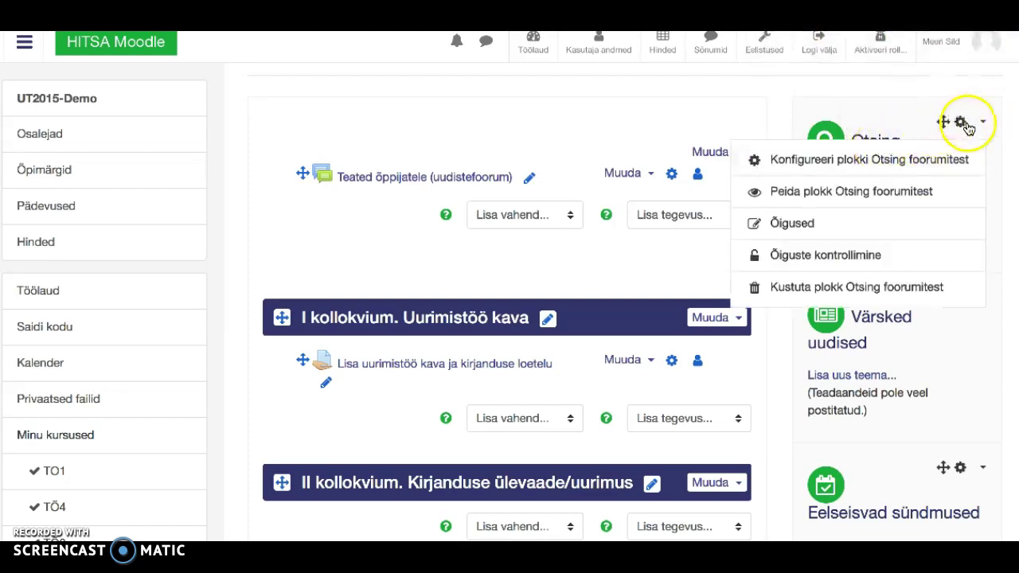
left_click(910, 86)
Step: Turn off editing for the UT2015-Demo course
scroll(910, 89, "up", 3)
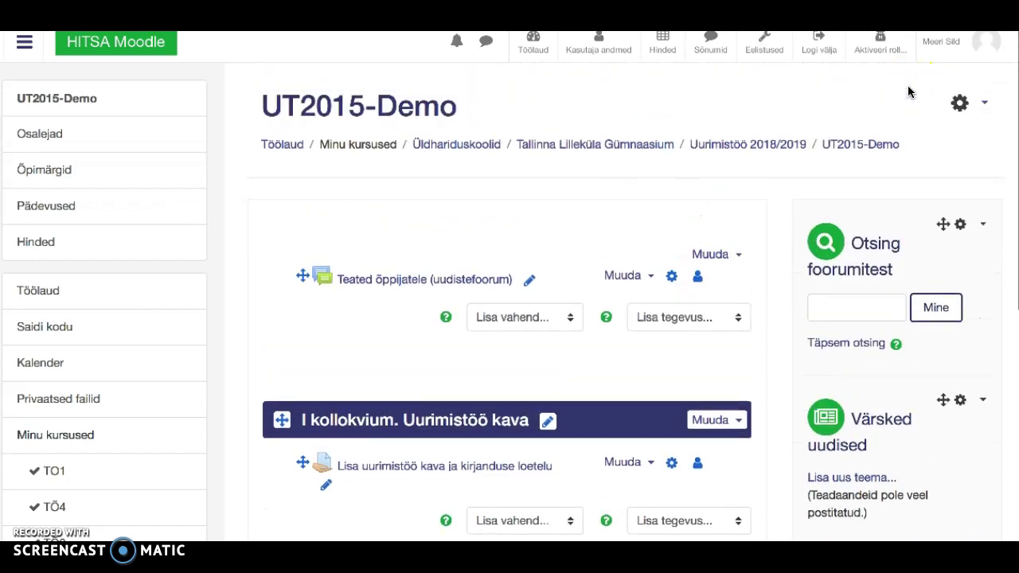
left_click(985, 104)
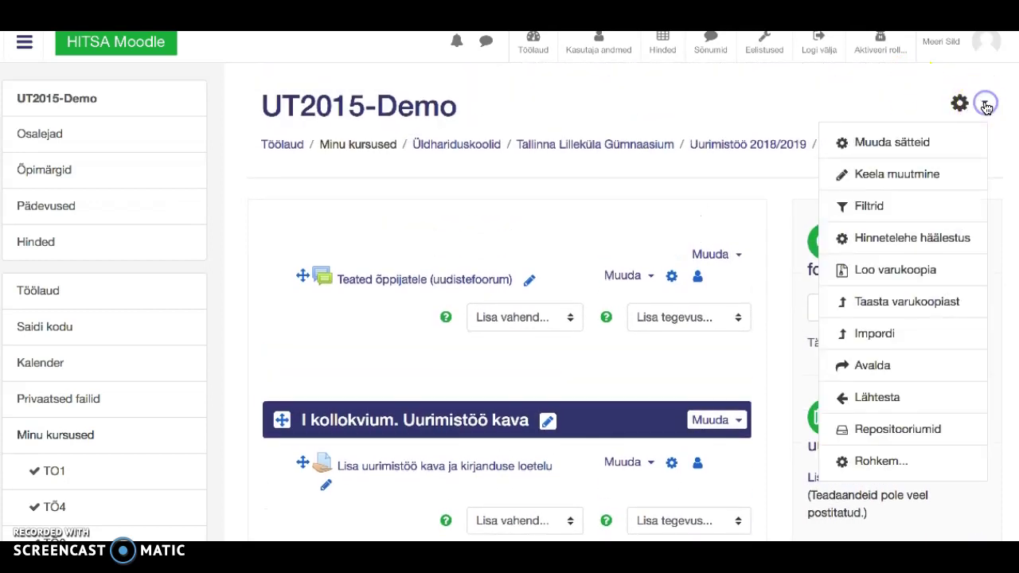
left_click(900, 174)
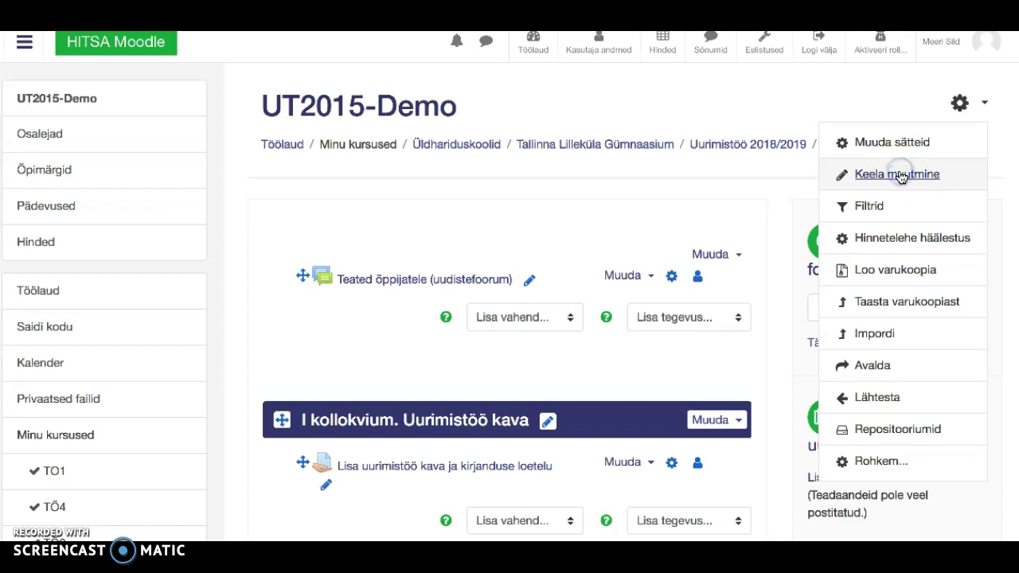